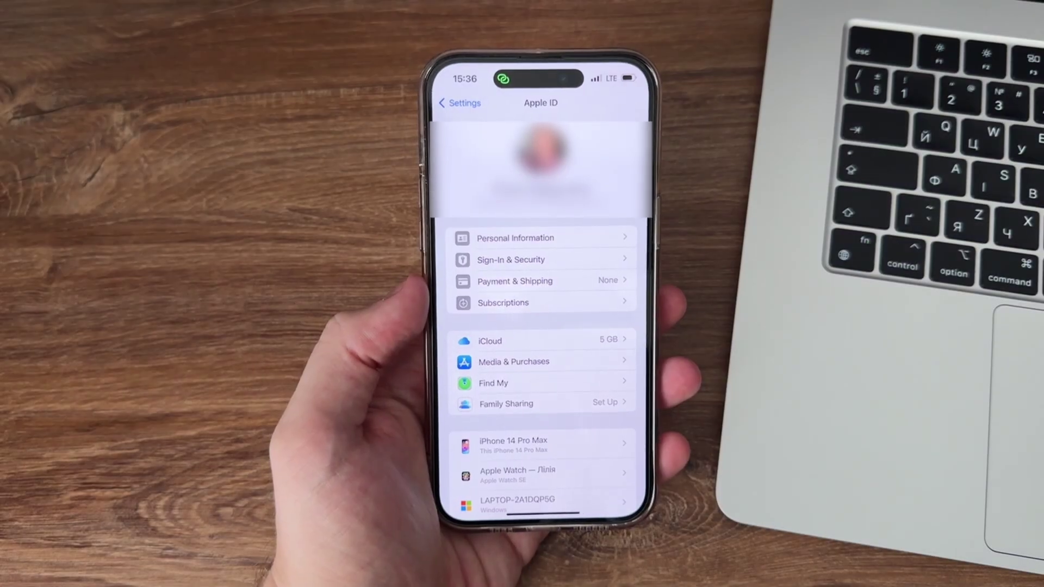
# - Confirm iCloud Photos syncing is on, return to the Apple ID page, and open the Apple menu
pyautogui.click(585, 338)
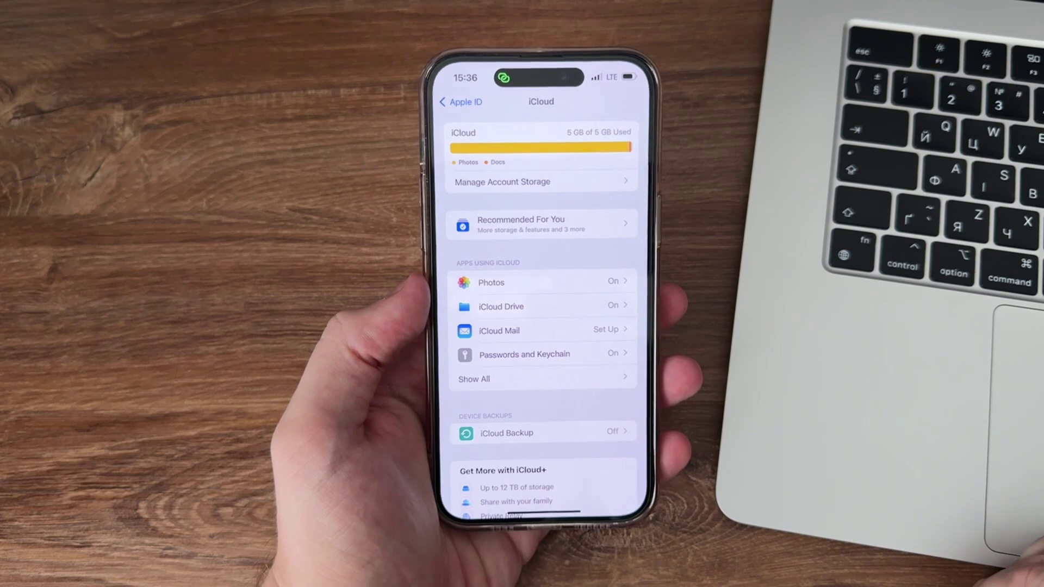
pyautogui.click(592, 280)
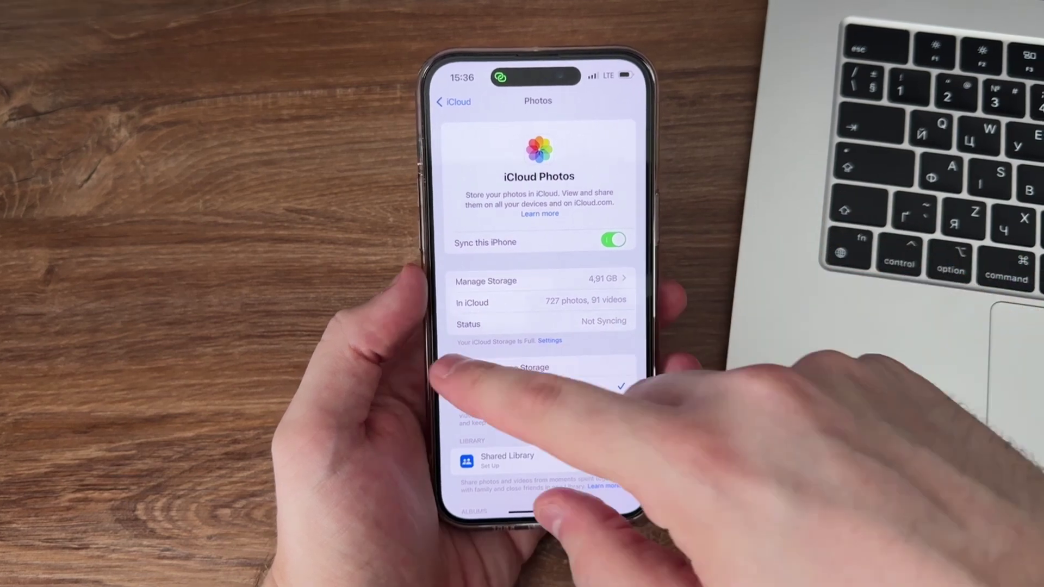
pyautogui.moveTo(444, 380); pyautogui.dragTo(582, 351)
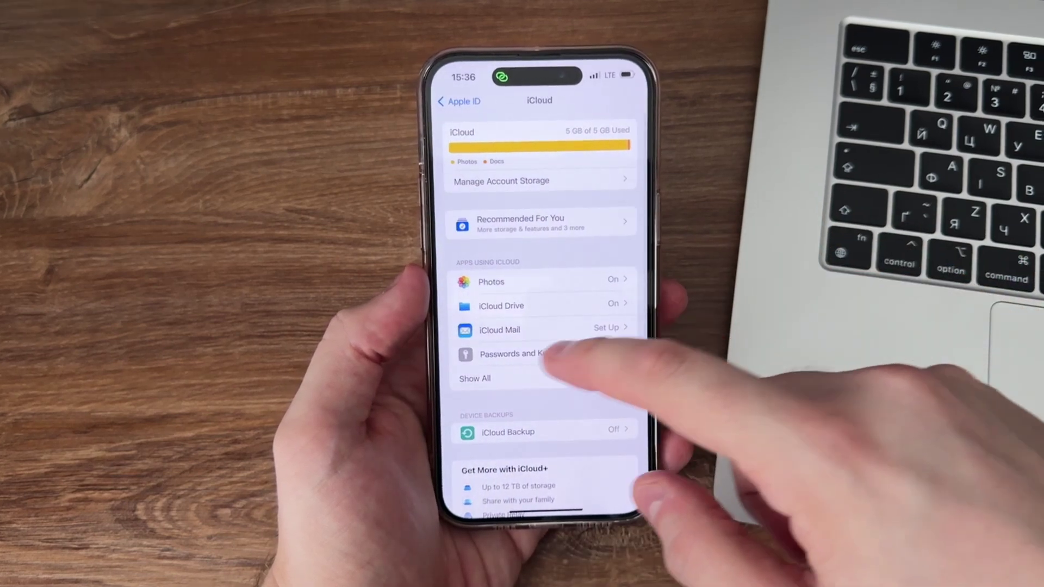
pyautogui.moveTo(443, 359); pyautogui.dragTo(626, 305)
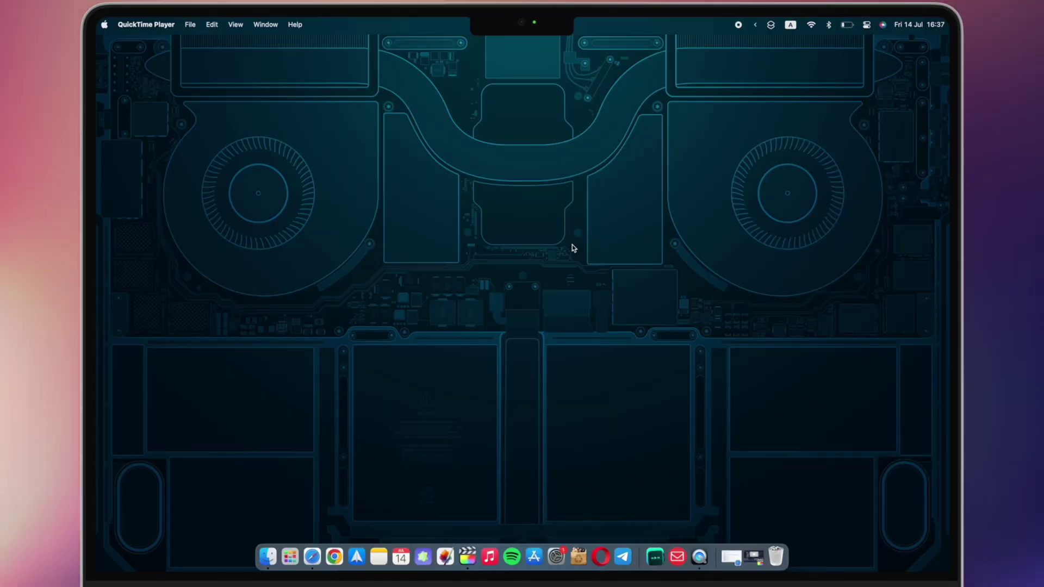
pyautogui.click(105, 24)
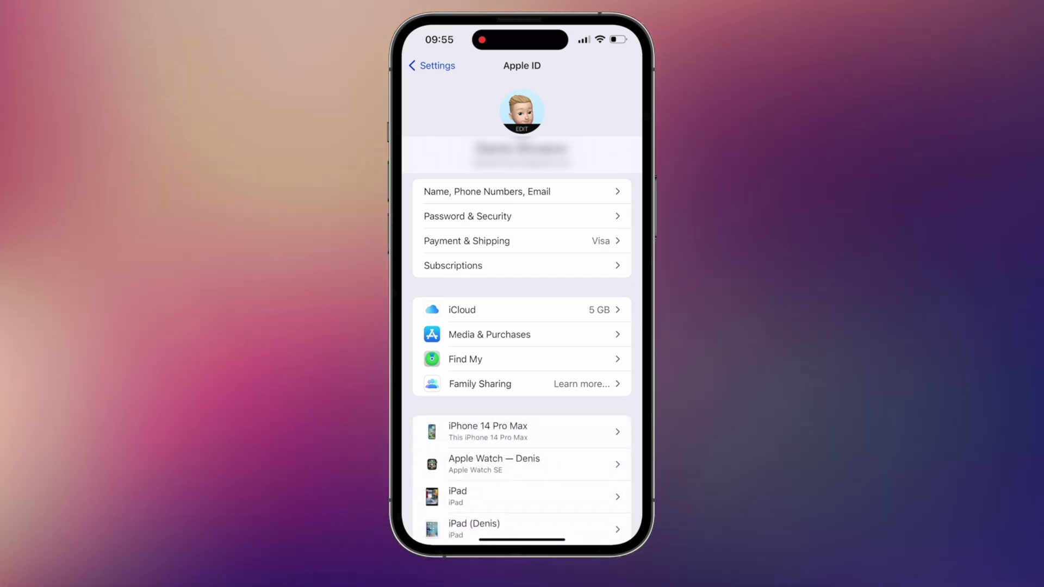
# - Open the iCloud page from the iPhone's Apple ID settings screen
pyautogui.click(462, 310)
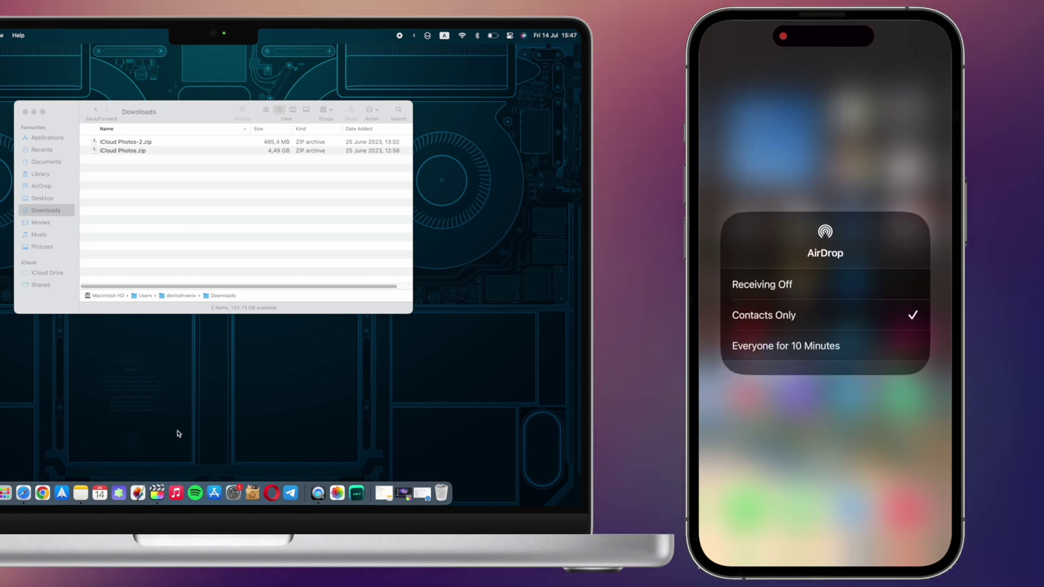
# - Set the Mac's AirDrop receiving to Everyone in Control Center
pyautogui.click(510, 36)
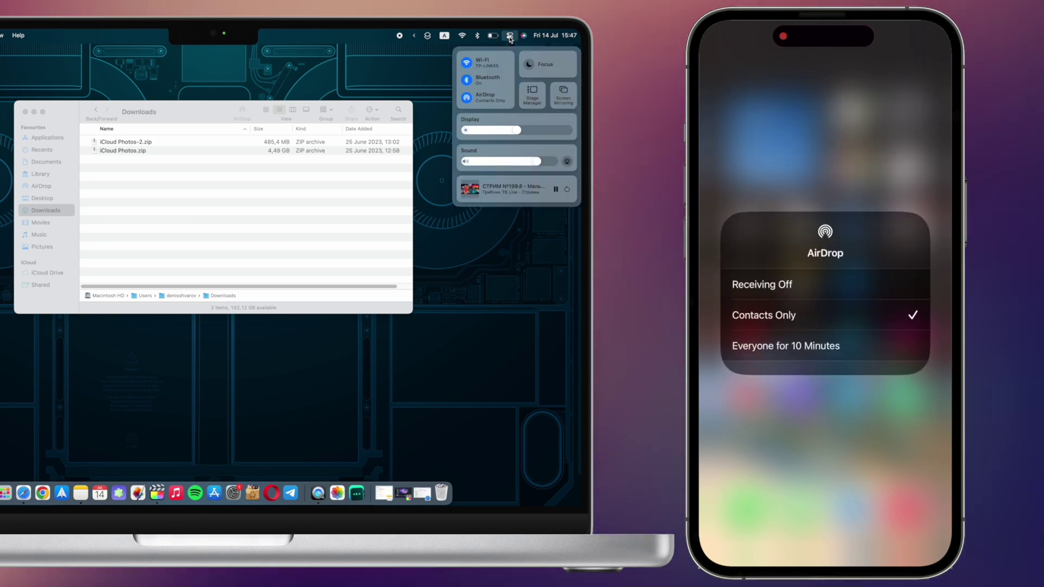
pyautogui.click(488, 101)
pyautogui.click(488, 93)
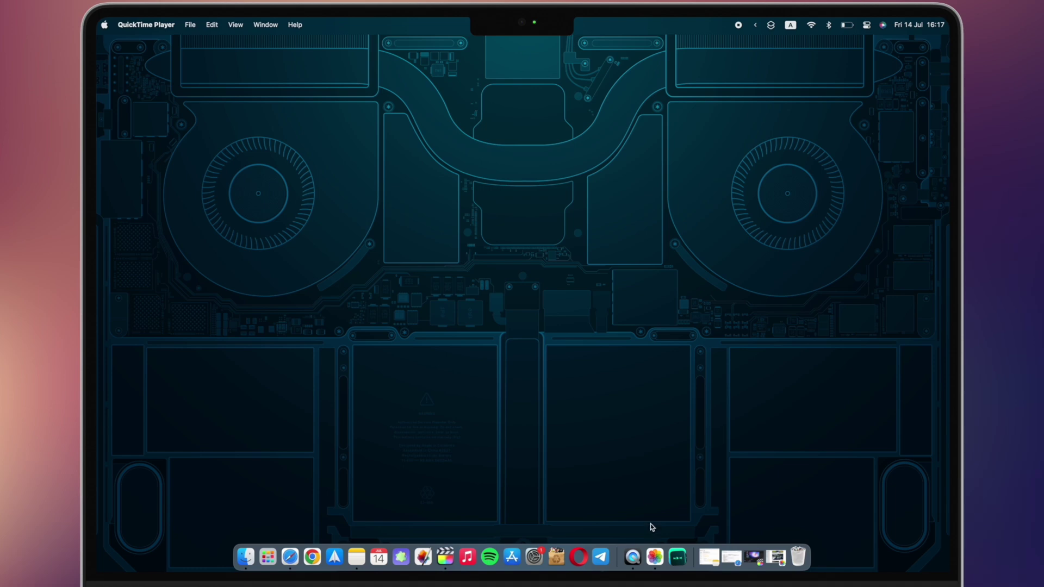
# - Import two iPhone 14 Pro Max photos, including the snowy feet shot, into Photos
pyautogui.click(649, 553)
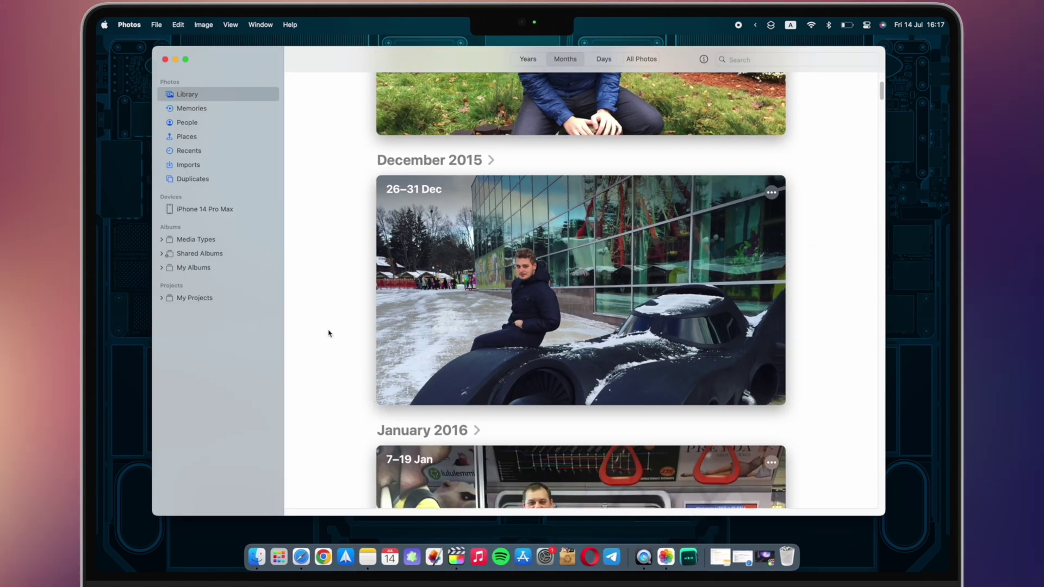
pyautogui.click(223, 213)
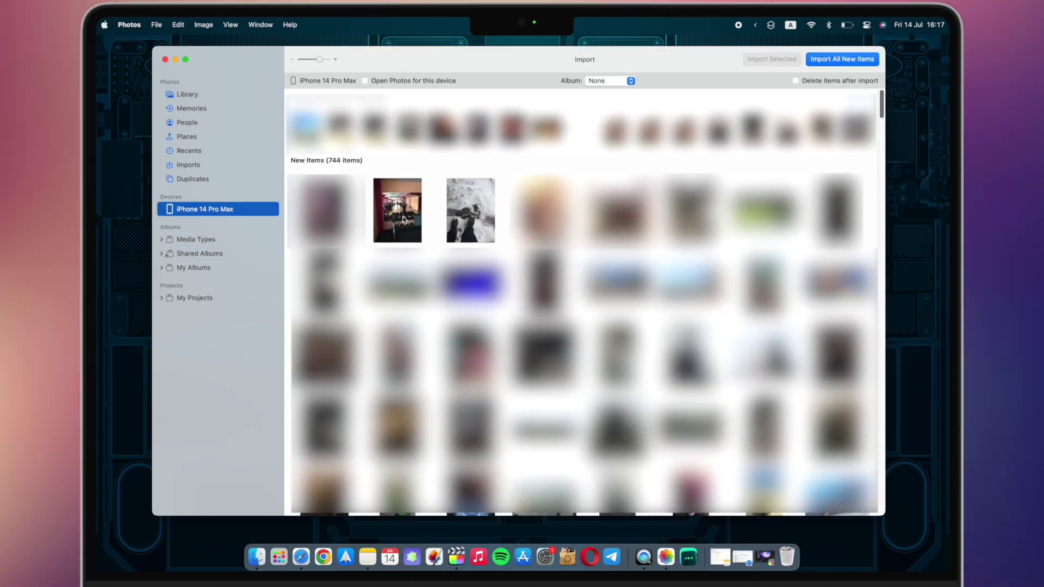
pyautogui.click(448, 212)
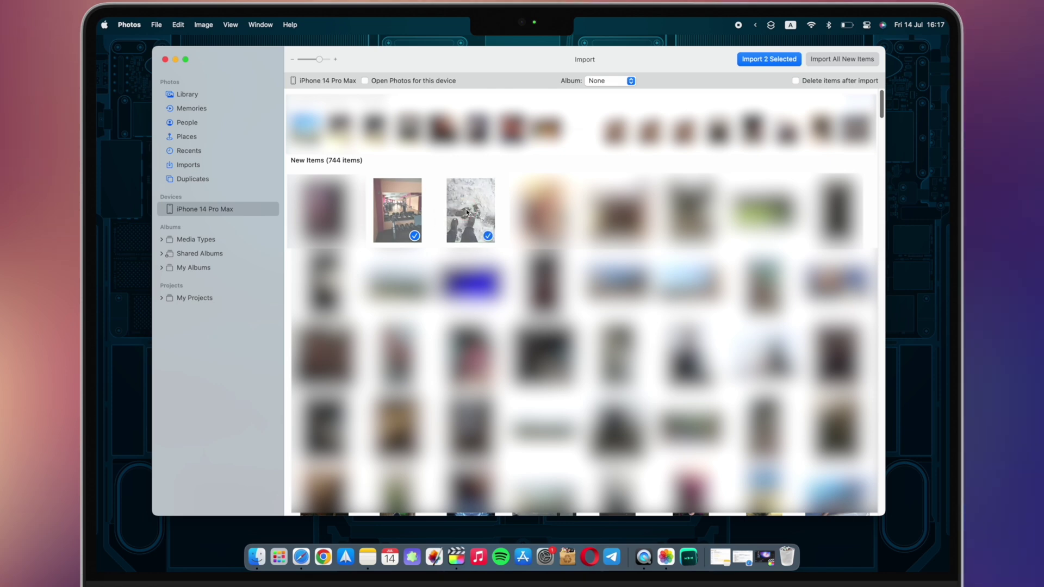
pyautogui.click(769, 60)
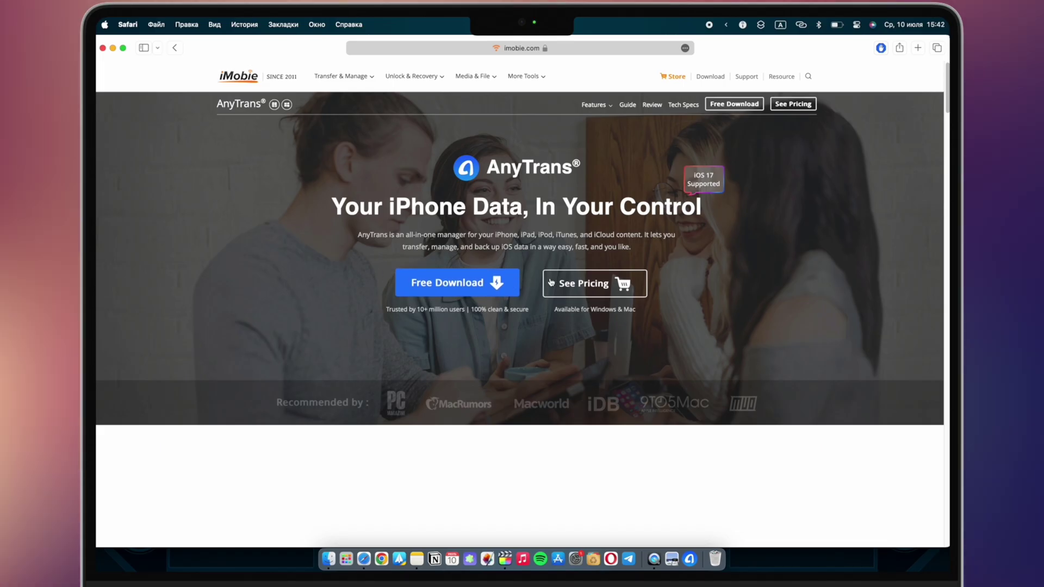
pyautogui.scroll(-10, 268, 319)
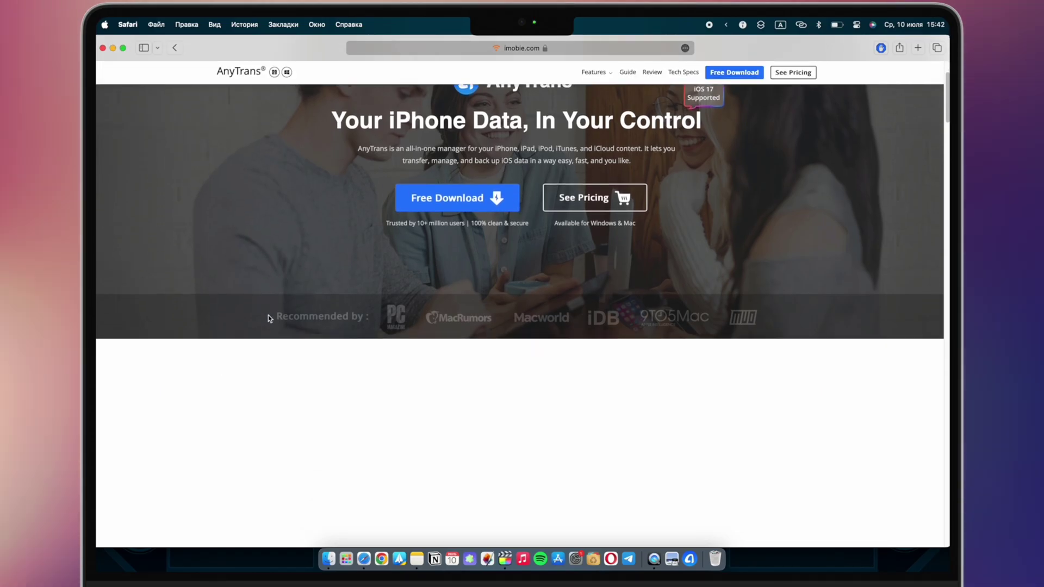
pyautogui.scroll(-2, 268, 319)
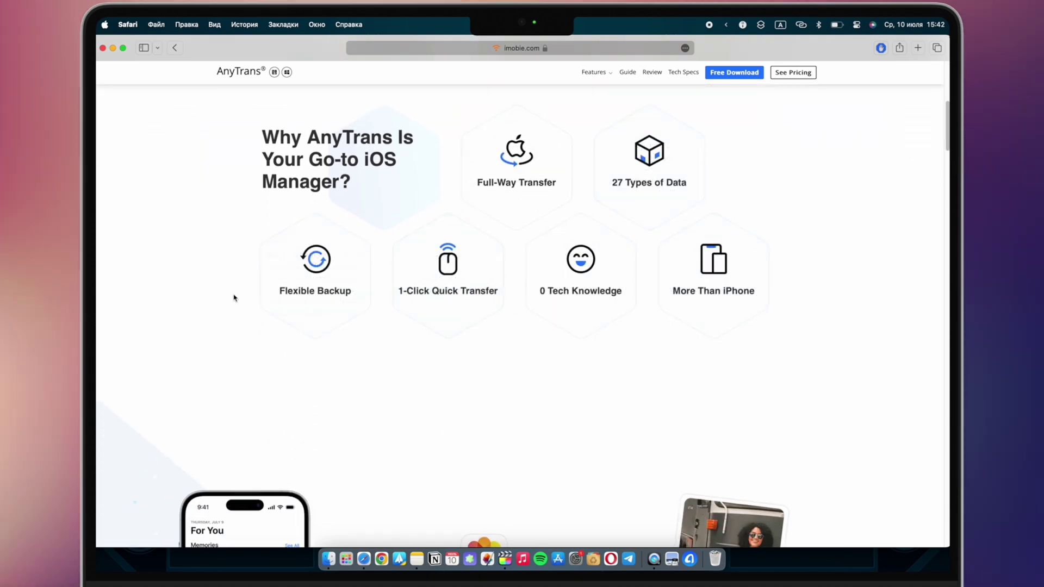
pyautogui.scroll(-5, 233, 296)
pyautogui.scroll(-7, 235, 297)
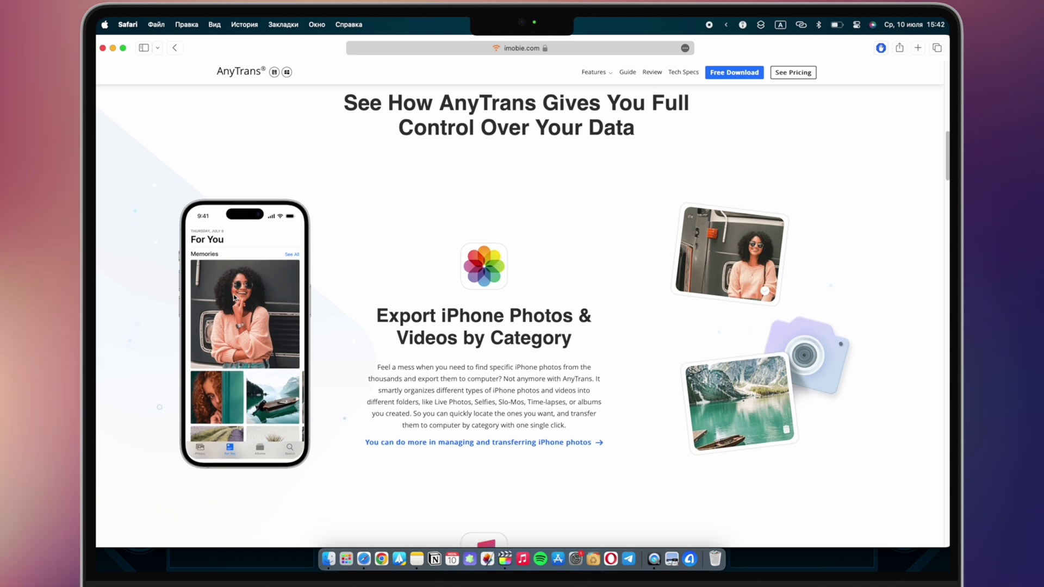
pyautogui.scroll(-5, 233, 295)
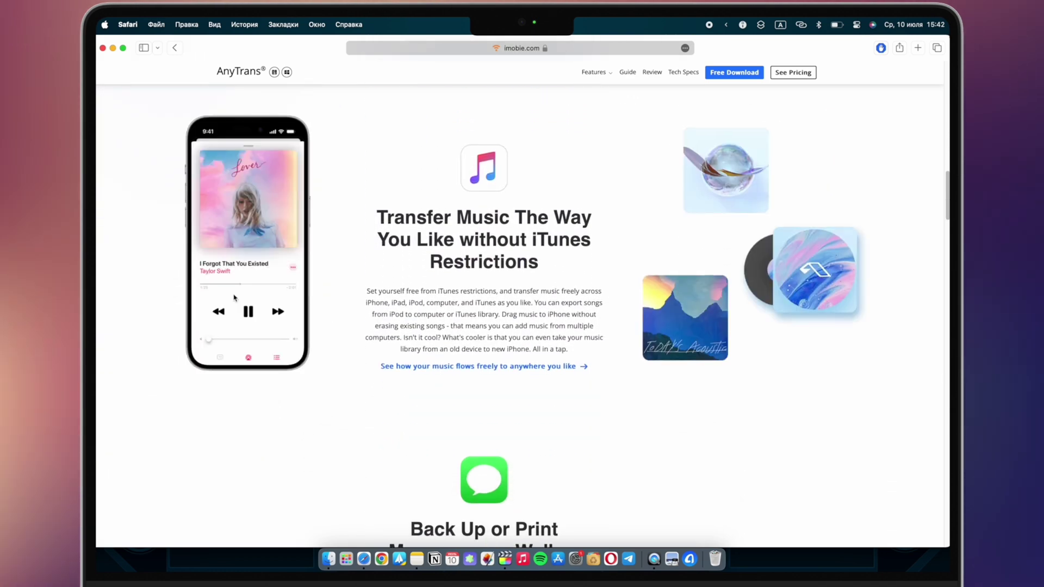
pyautogui.scroll(-7, 234, 298)
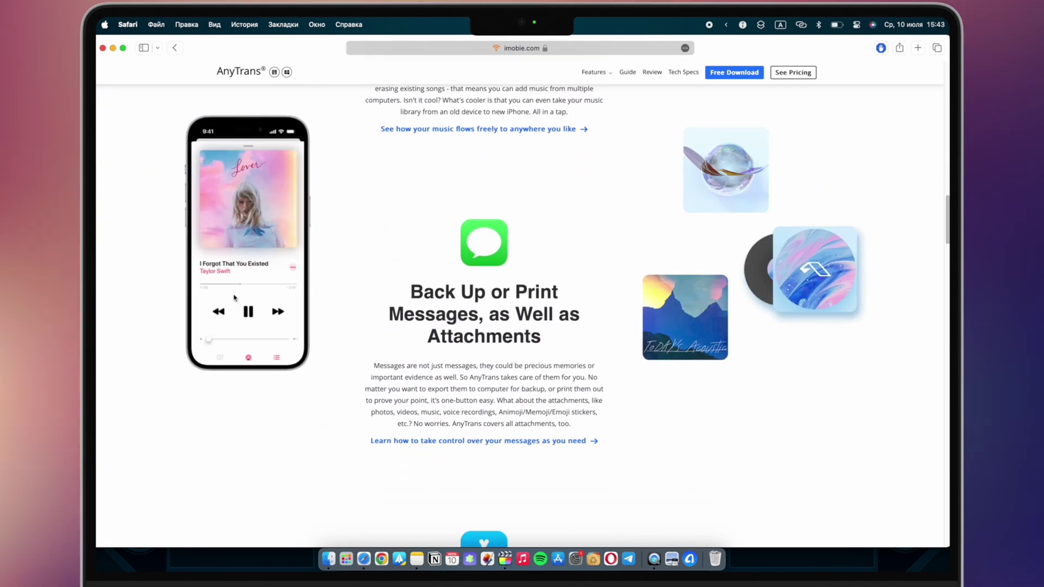
pyautogui.scroll(-10, 233, 295)
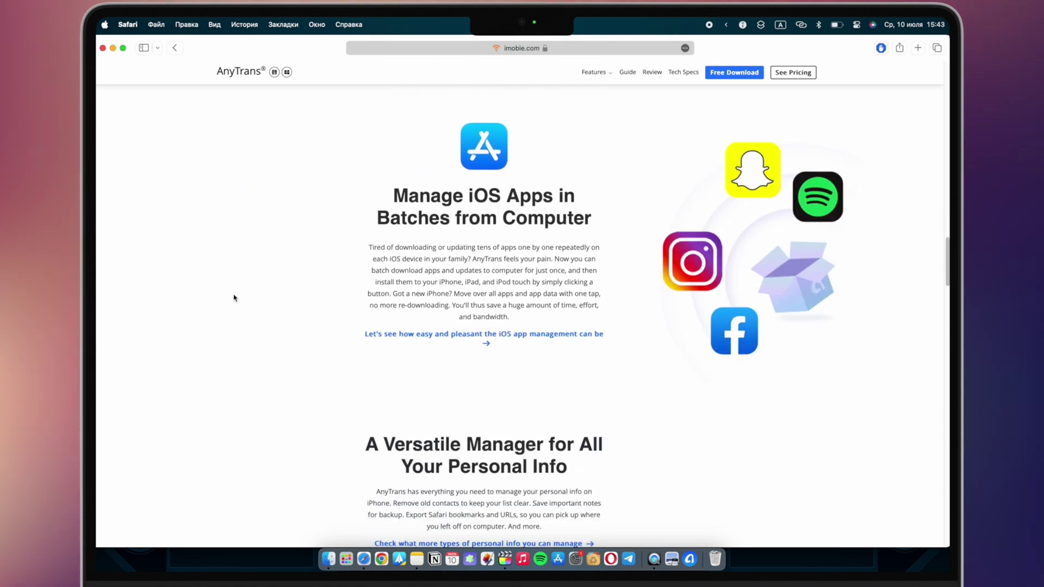
pyautogui.scroll(-8, 234, 296)
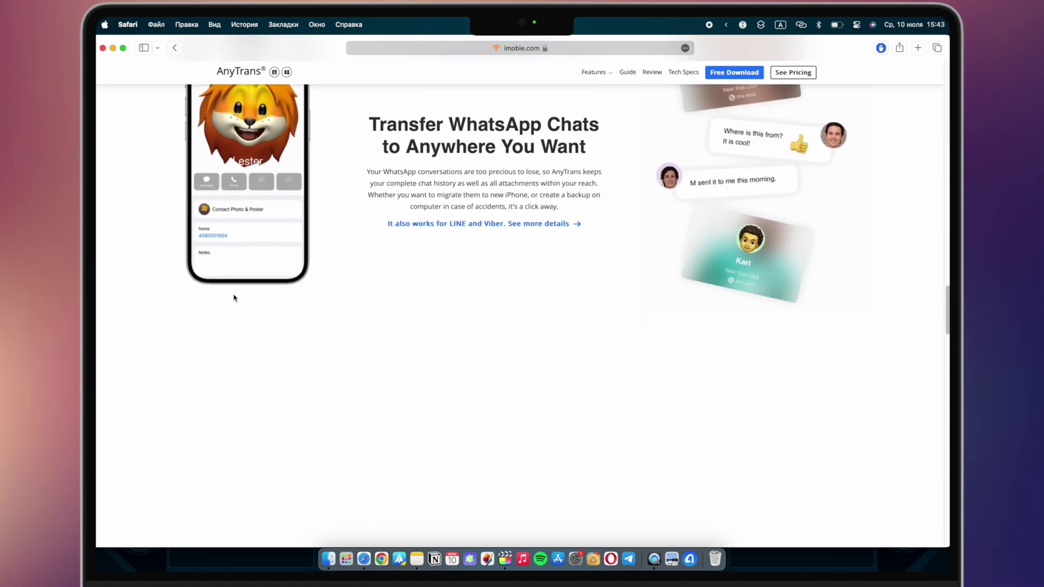
pyautogui.scroll(-5, 235, 297)
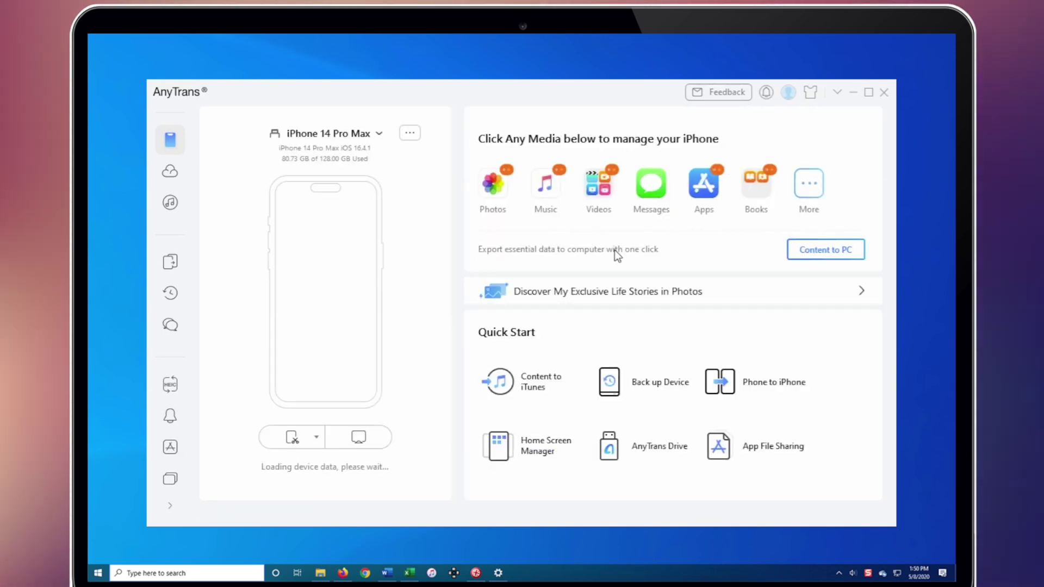
# - Select three Photo Videos totalling 62.73 MB and start exporting them To PC
pyautogui.click(495, 187)
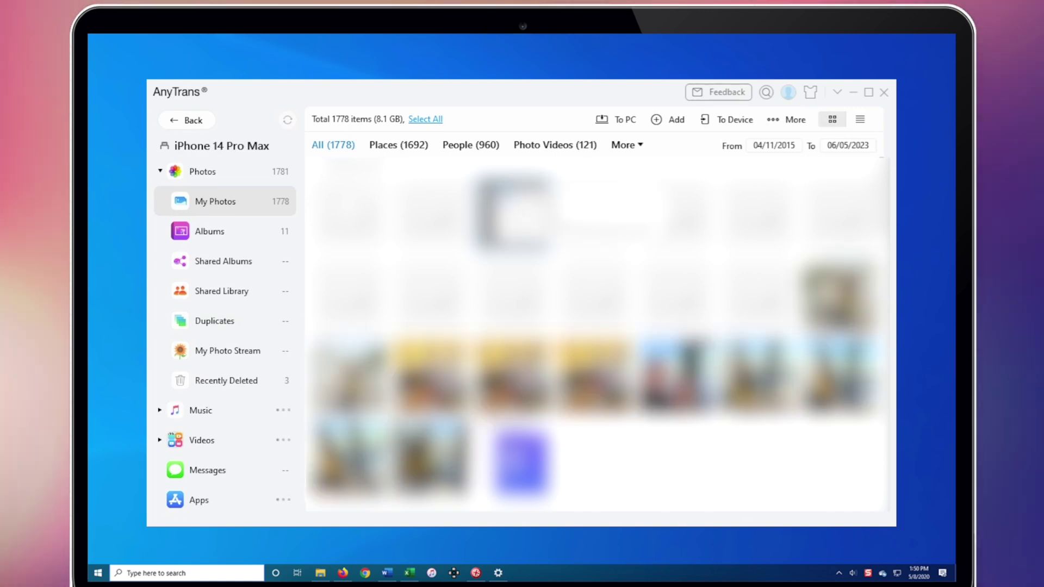
pyautogui.click(541, 152)
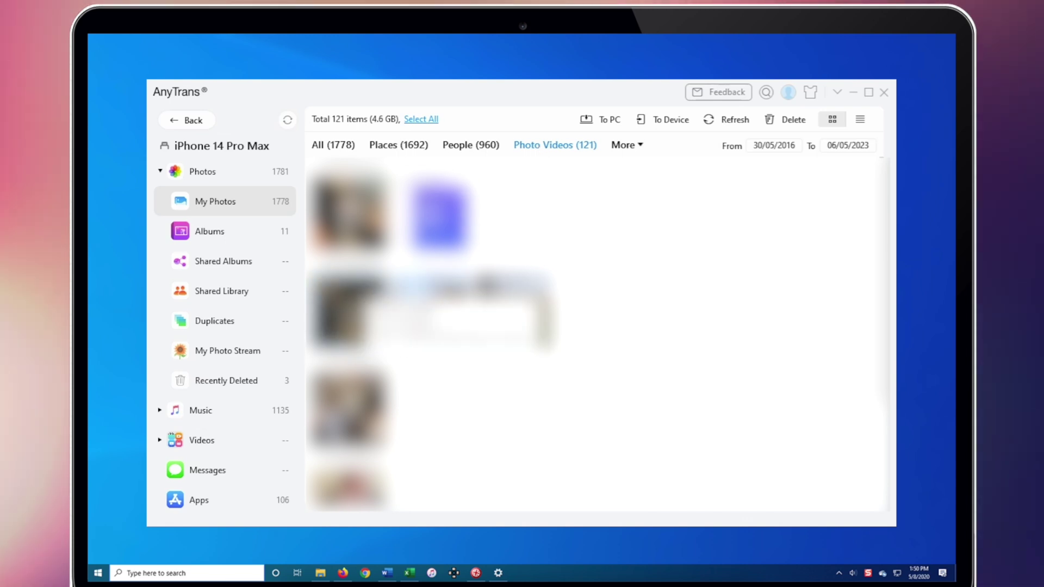
pyautogui.click(348, 310)
pyautogui.click(431, 310)
pyautogui.click(513, 310)
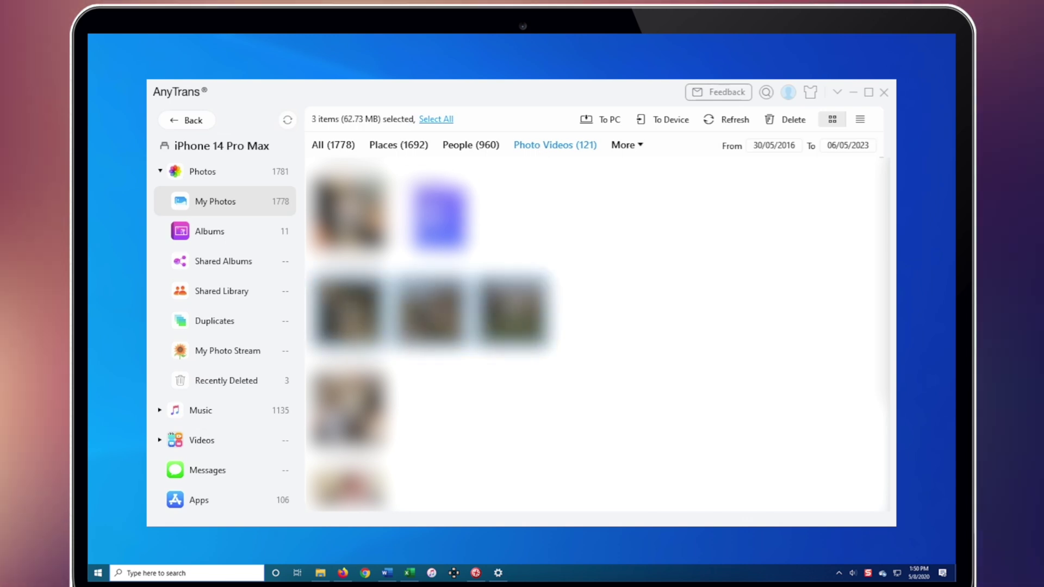
pyautogui.click(613, 120)
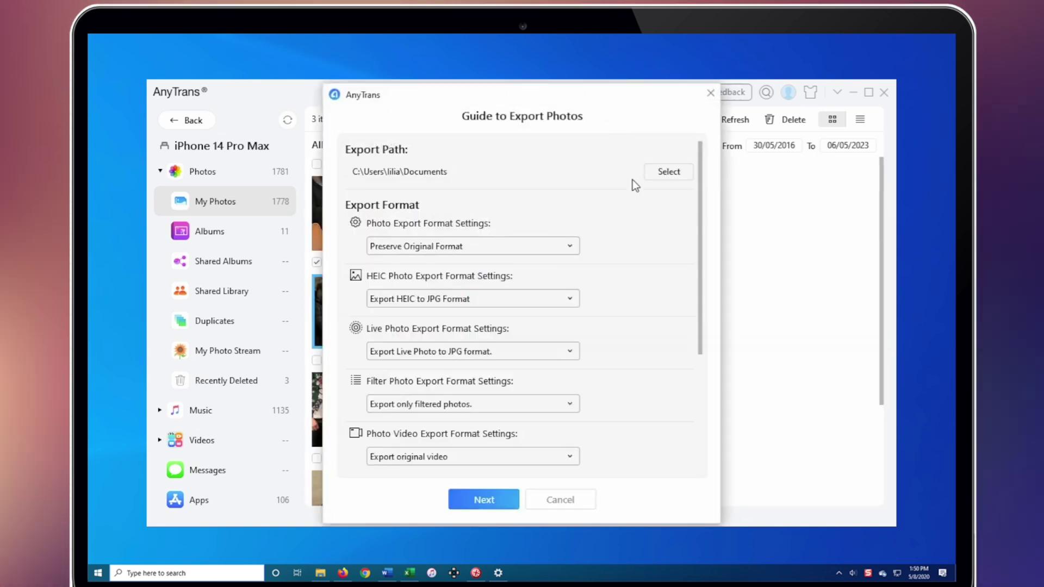
# - Set the export folder to the Desktop and start transferring the three videos
pyautogui.click(669, 172)
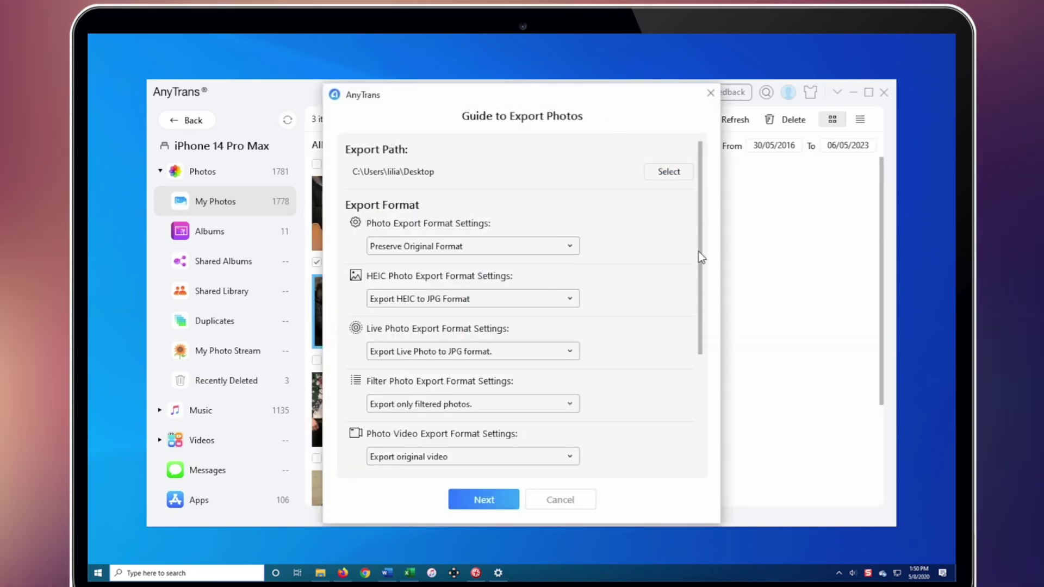
pyautogui.scroll(-2, 698, 251)
pyautogui.scroll(2, 598, 381)
pyautogui.click(476, 501)
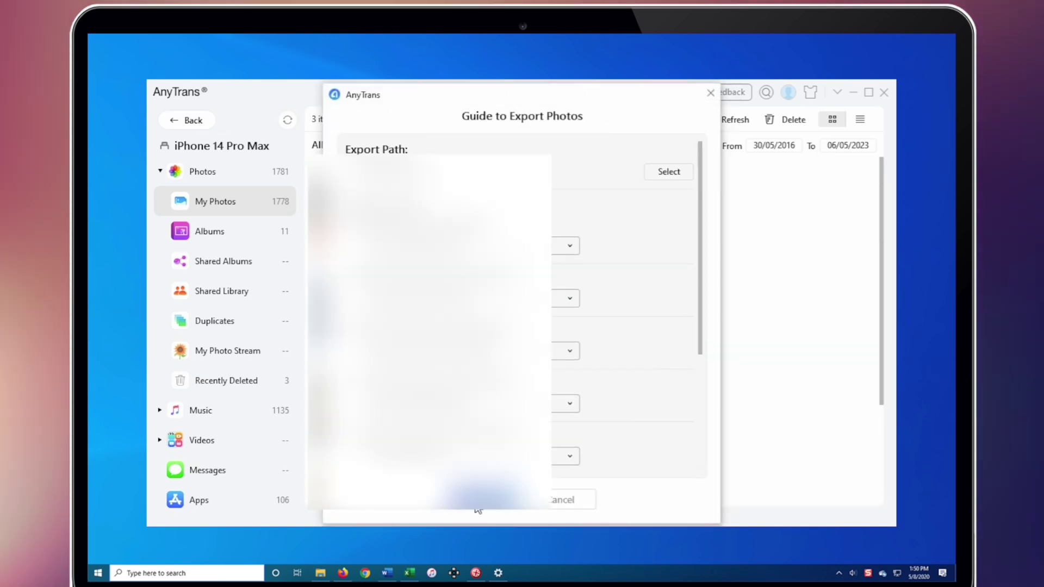